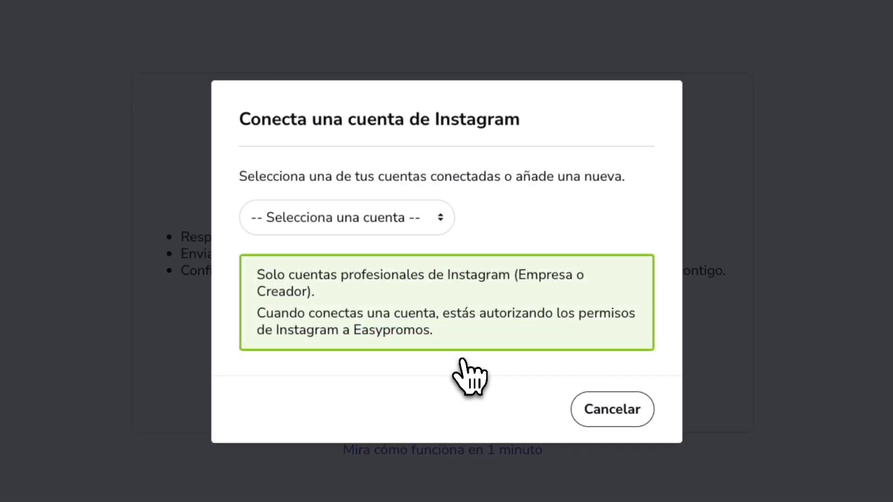
# Start connecting a new Instagram account and reject the optional cookies in the Instagram login window
pyautogui.click(436, 223)
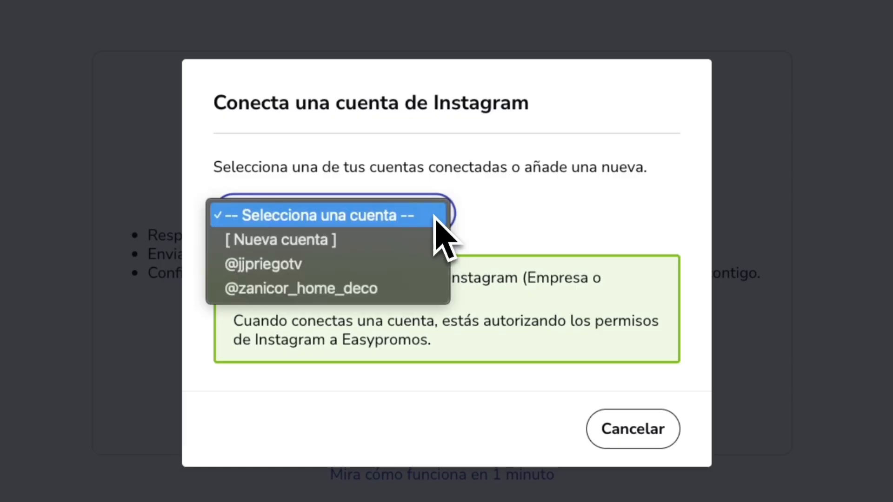
pyautogui.click(342, 247)
pyautogui.click(500, 228)
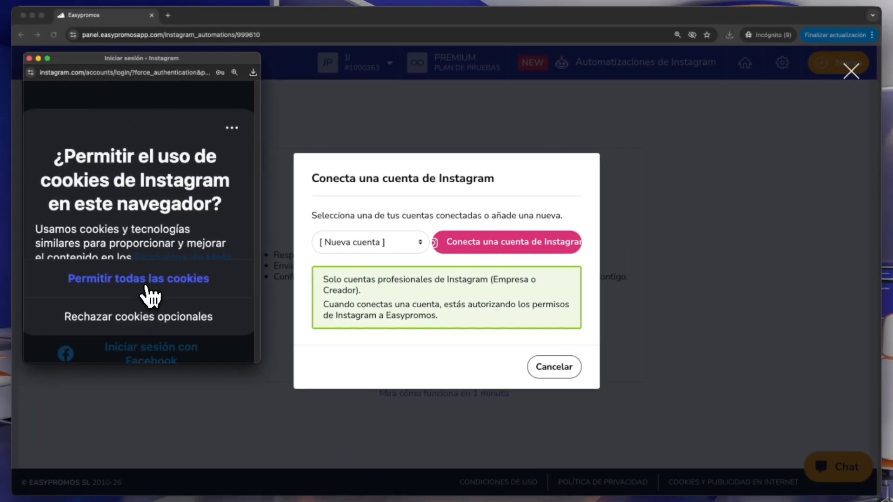
pyautogui.click(153, 321)
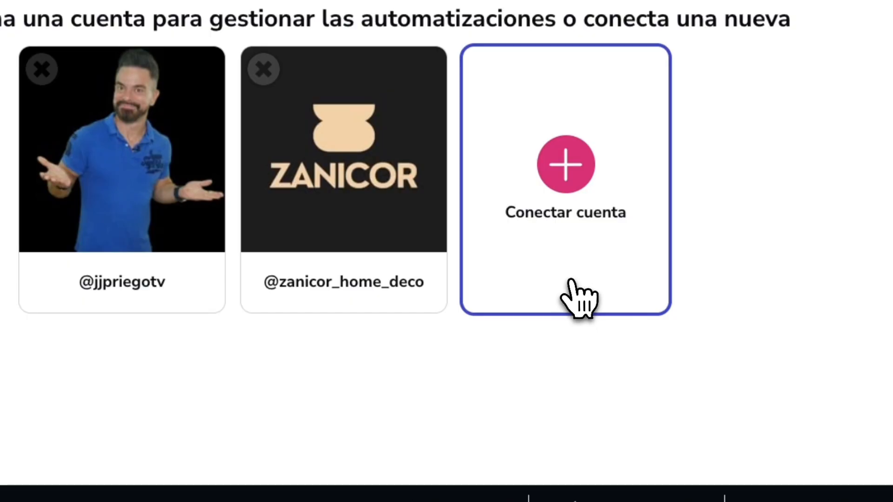
pyautogui.click(578, 298)
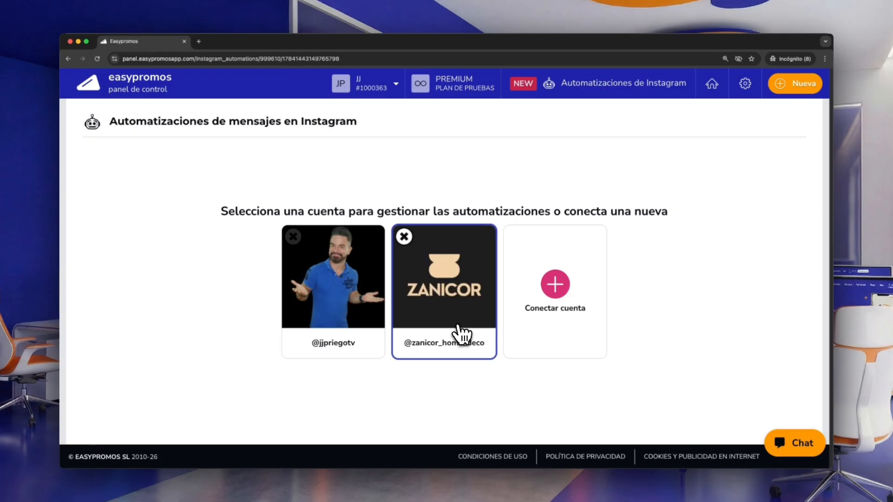
pyautogui.click(461, 334)
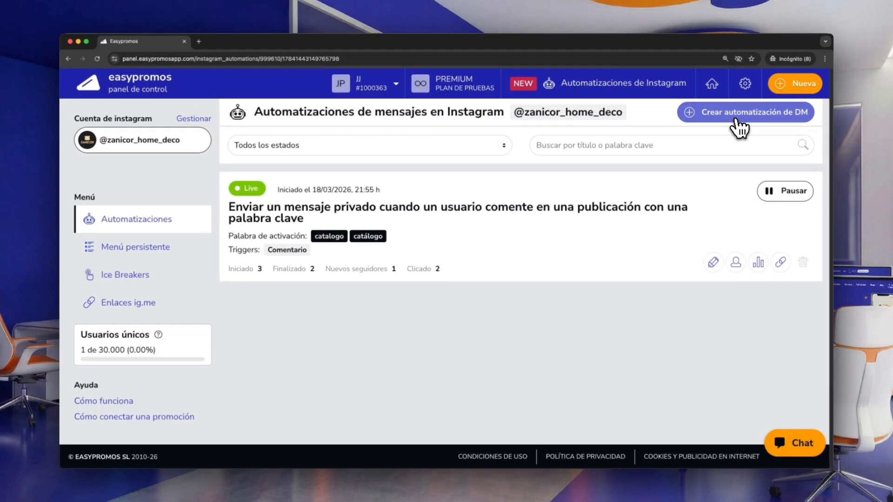
pyautogui.click(739, 128)
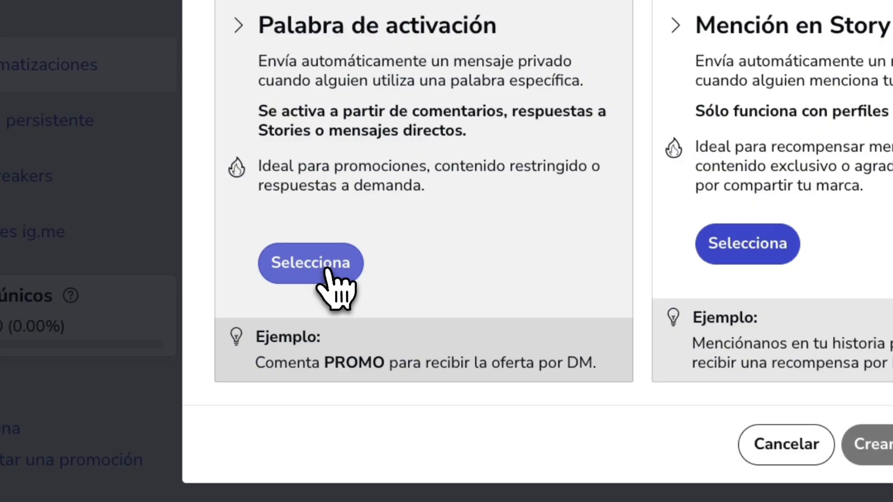
pyautogui.click(320, 274)
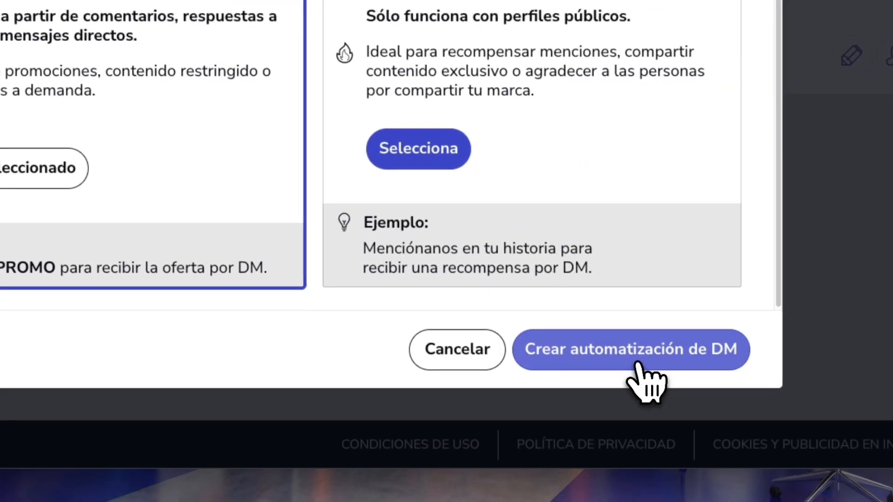
pyautogui.click(636, 361)
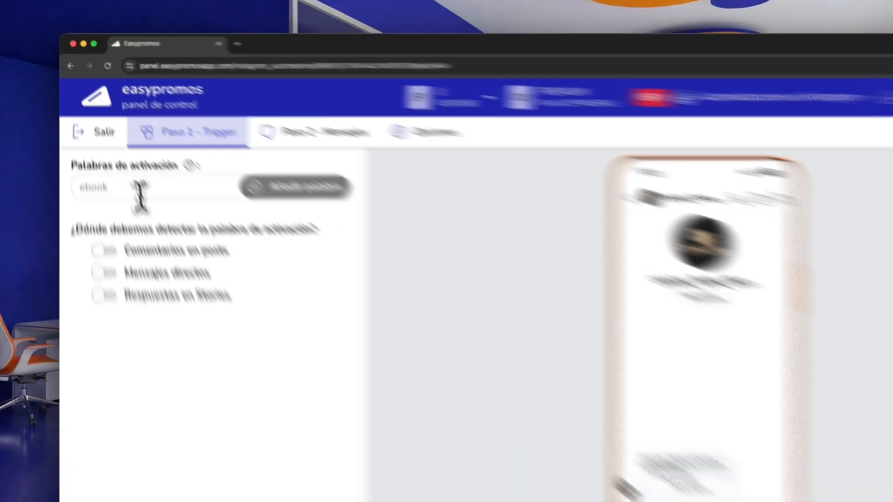
# Add "catálogo" and "catalogo" as the automation's activation words
pyautogui.click(119, 155)
pyautogui.write('catálogo')
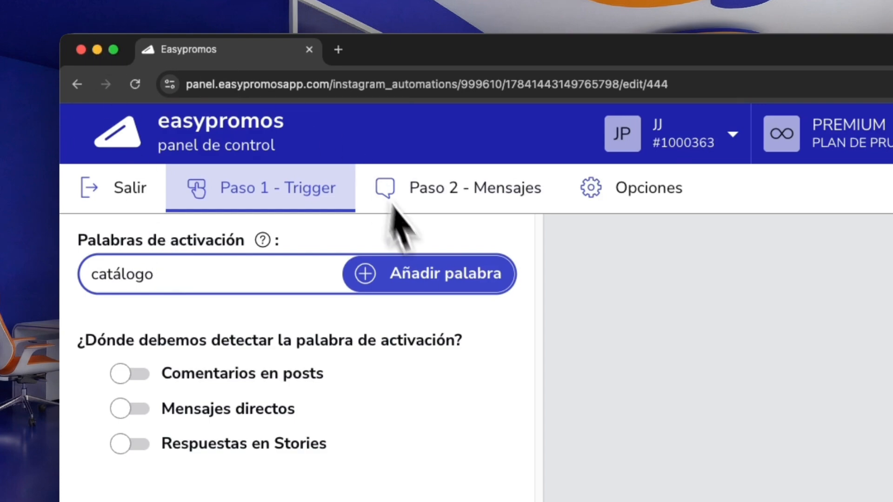
pyautogui.click(430, 279)
pyautogui.click(178, 277)
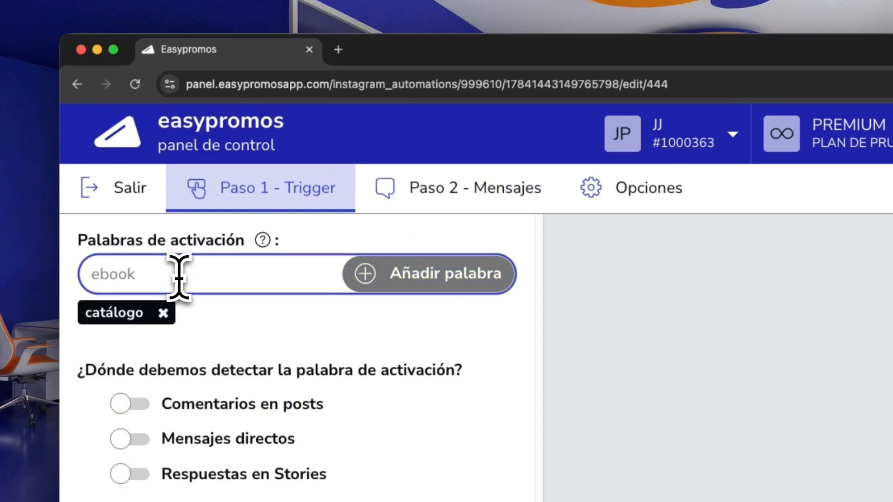
pyautogui.write('ca')
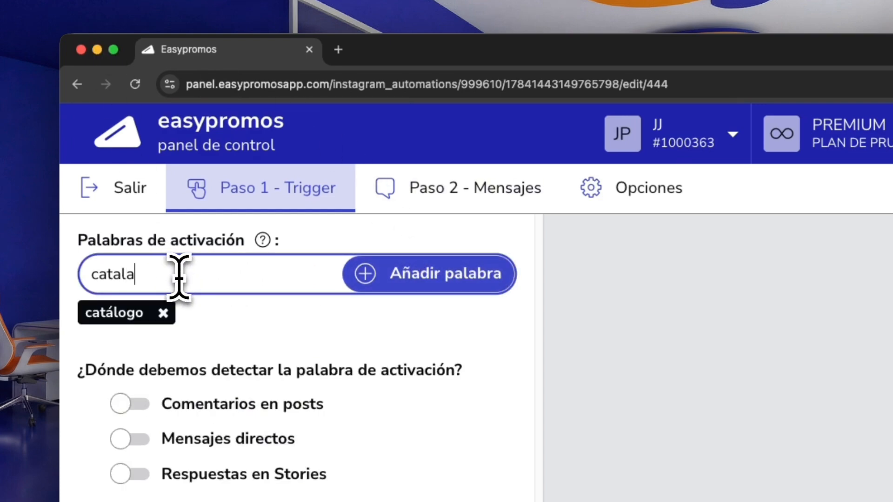
pyautogui.write('talogo')
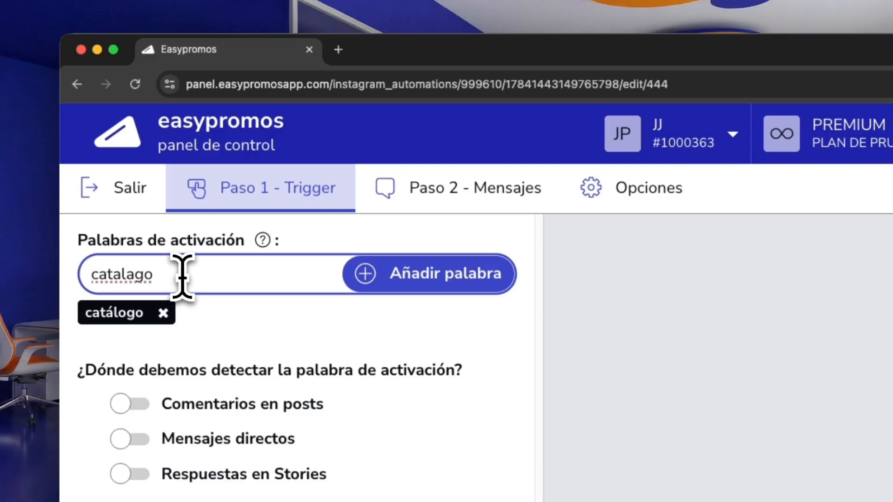
pyautogui.press('Return')
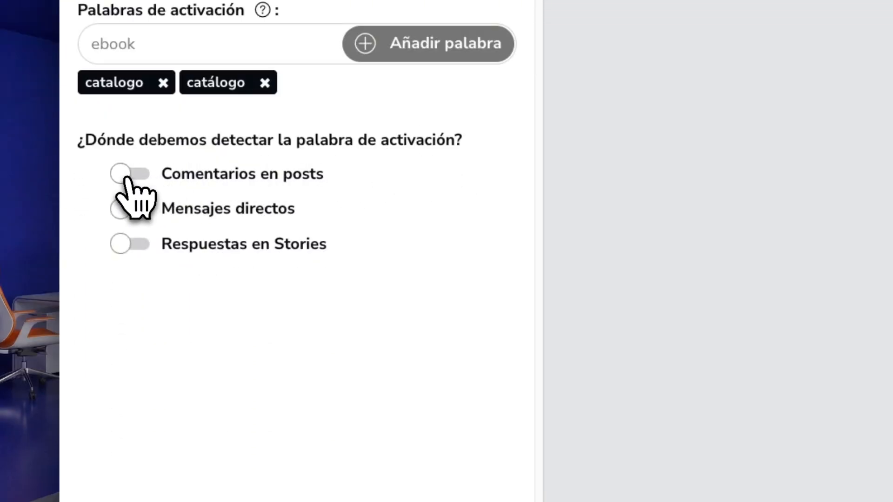
# Enable activation word detection for Comentarios en posts and save the post selection with none chosen, covering any post or reel
pyautogui.click(129, 179)
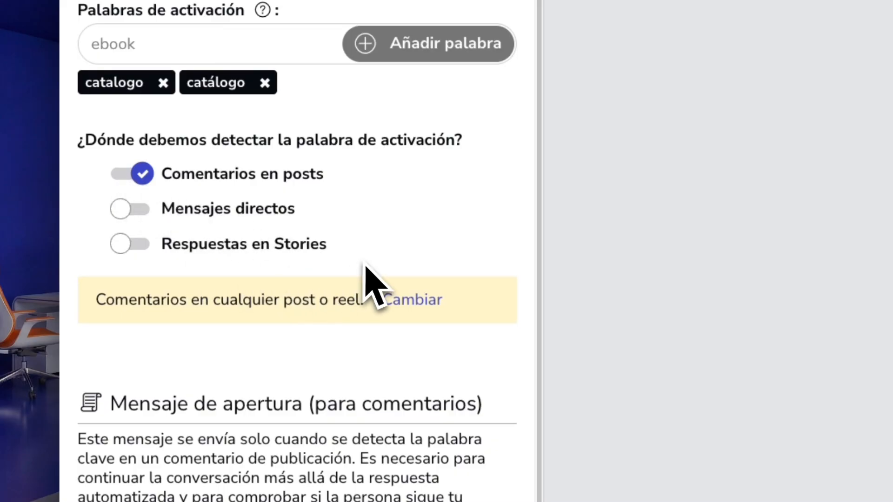
pyautogui.scroll(-1, 365, 266)
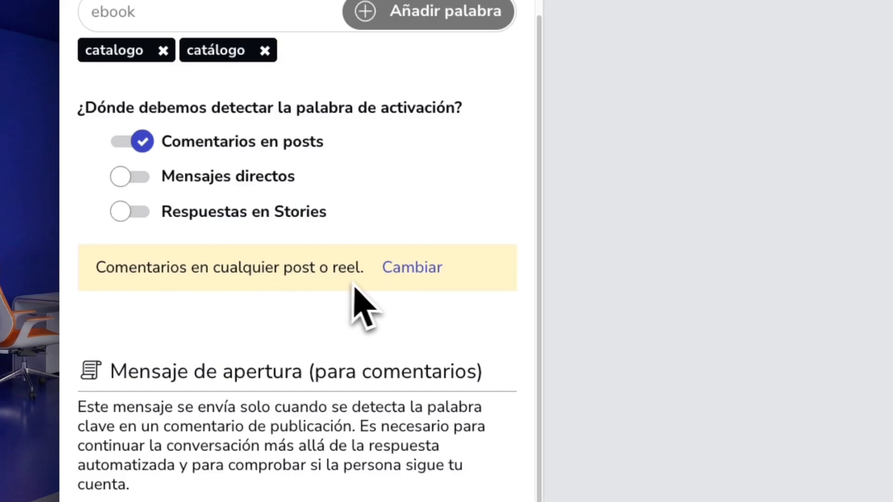
pyautogui.click(412, 268)
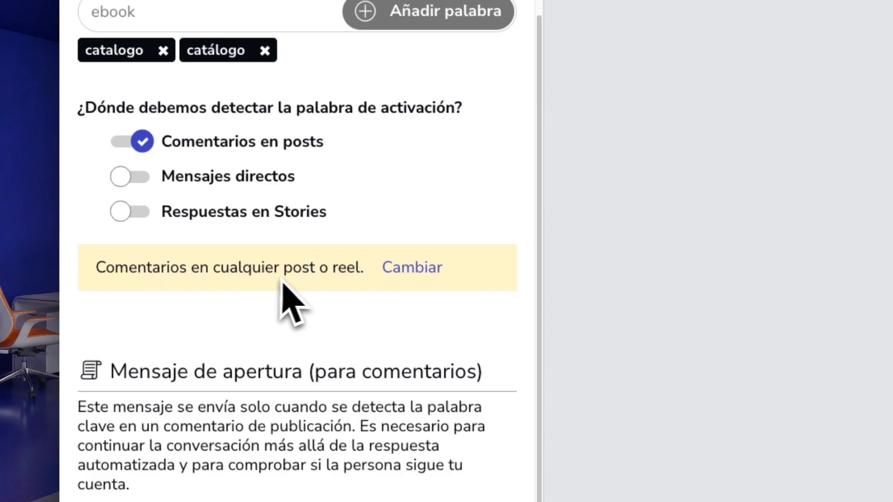
pyautogui.click(412, 269)
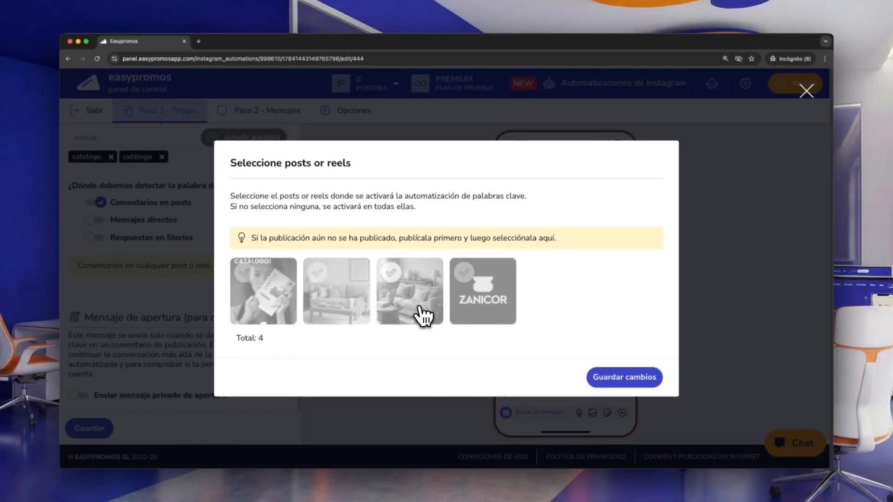
pyautogui.click(835, 479)
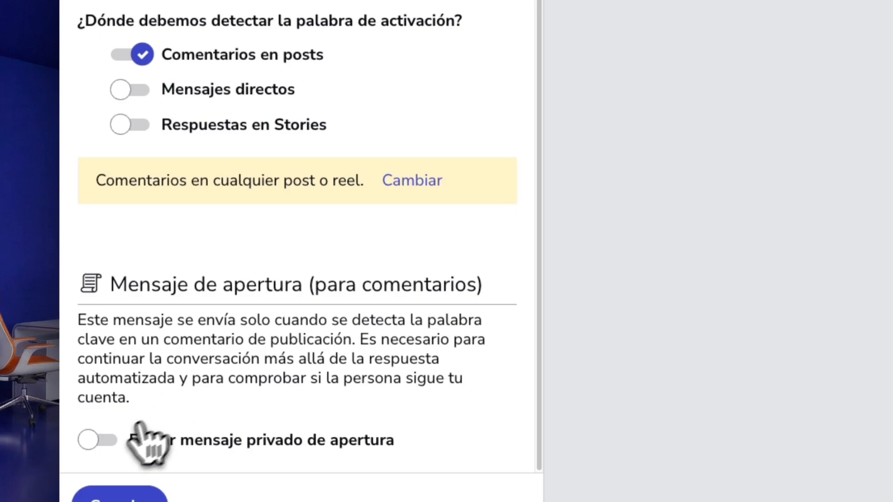
# Enable the private opening message, insert the Nombre de usuario smart tag with a leading space after "¡Hola", and save the trigger
pyautogui.click(98, 440)
pyautogui.scroll(-3, 214, 365)
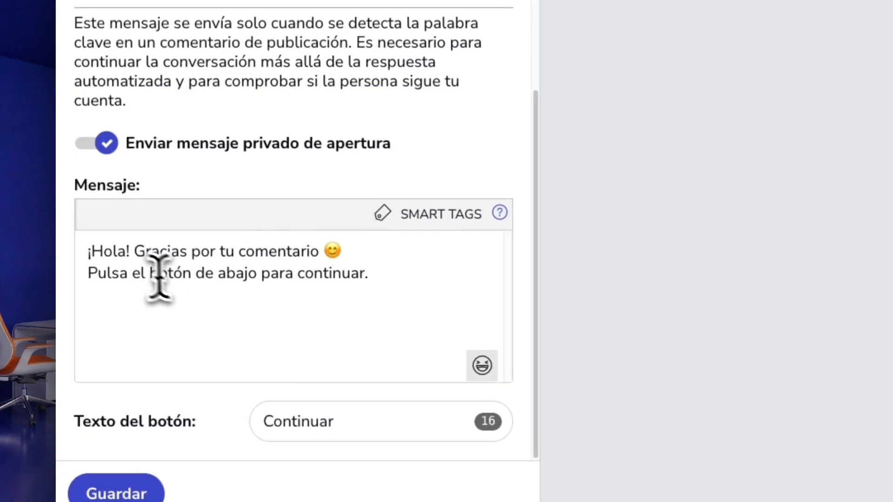
pyautogui.click(125, 250)
pyautogui.click(339, 213)
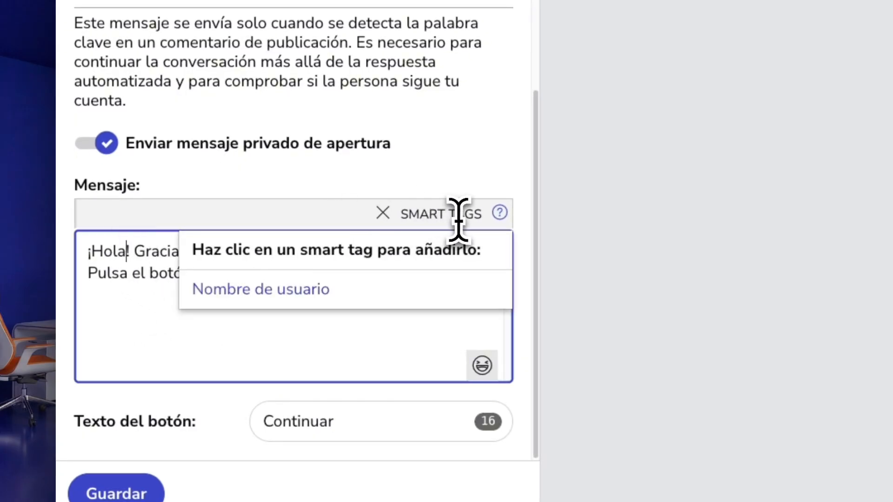
pyautogui.click(320, 290)
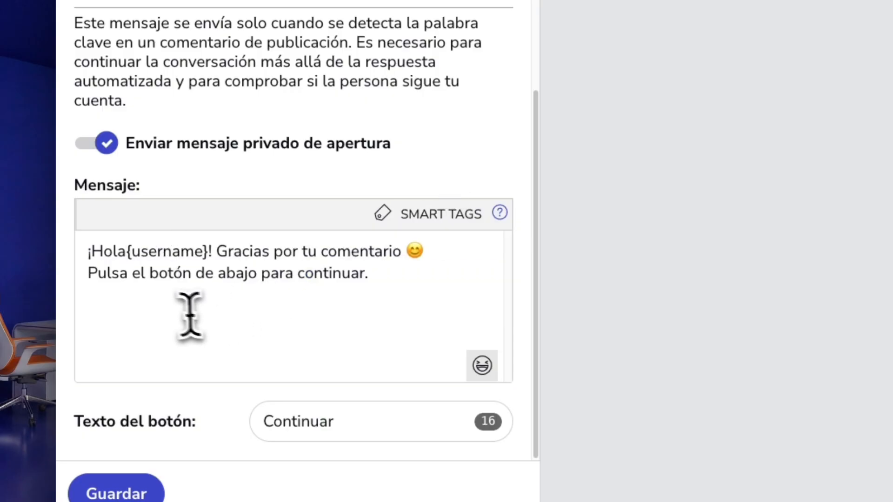
pyautogui.click(128, 251)
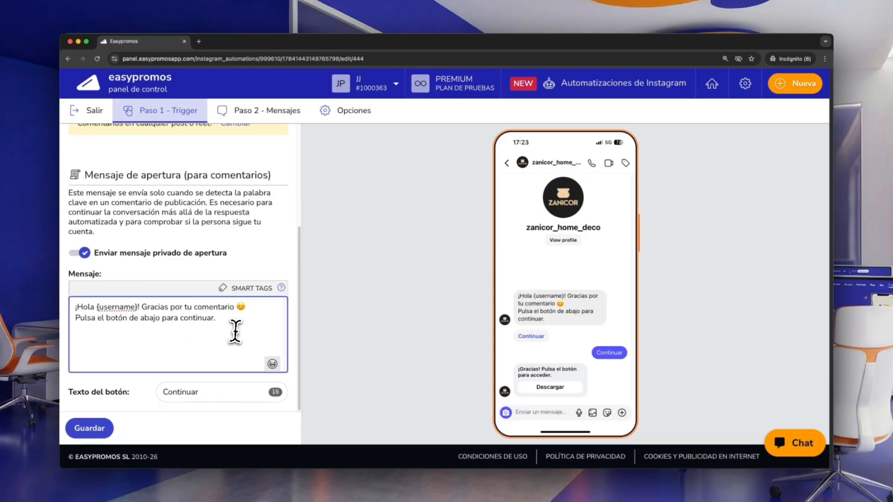
pyautogui.click(225, 392)
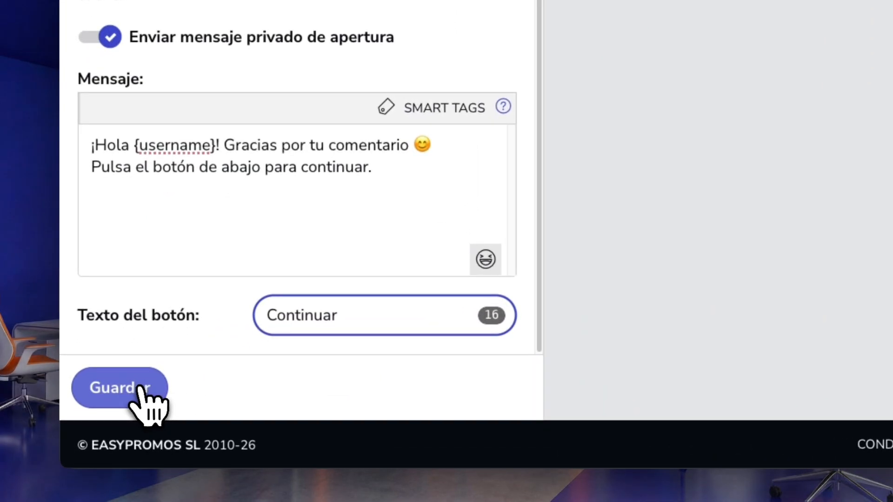
pyautogui.click(139, 397)
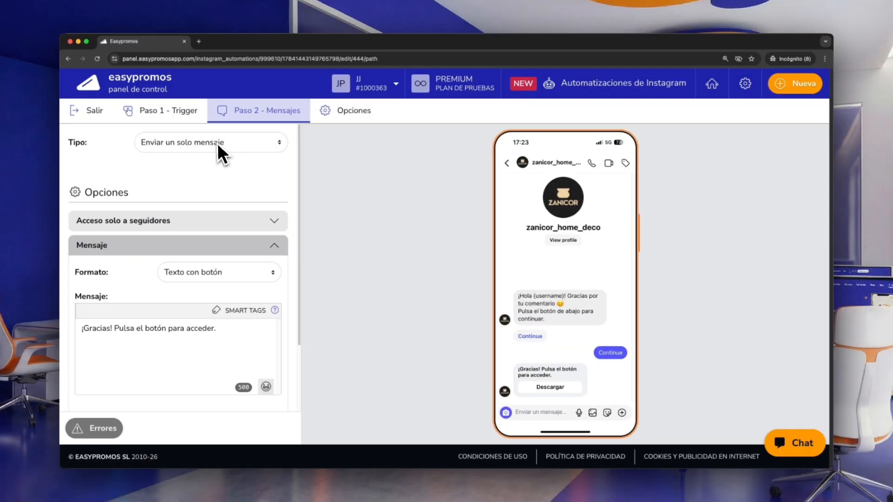
# Keep the message type as Enviar un solo mensaje and require users to follow the account under Acceso solo a seguidores
pyautogui.click(217, 143)
pyautogui.click(215, 143)
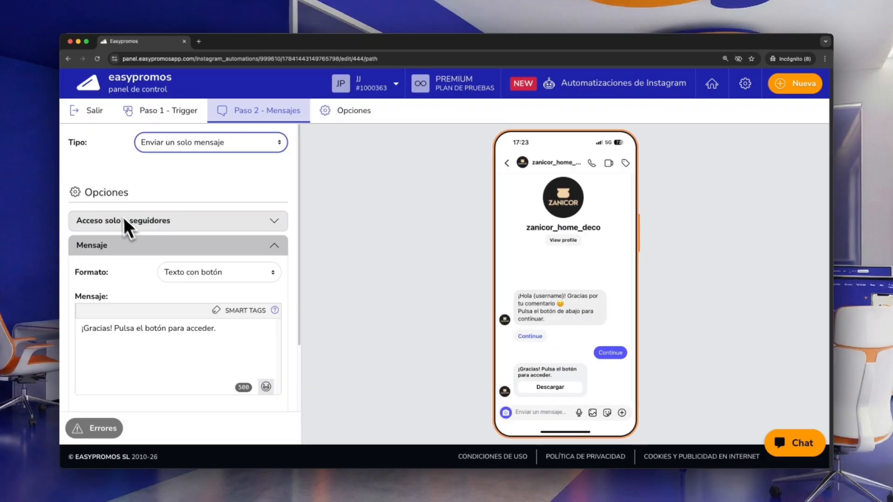
pyautogui.click(270, 245)
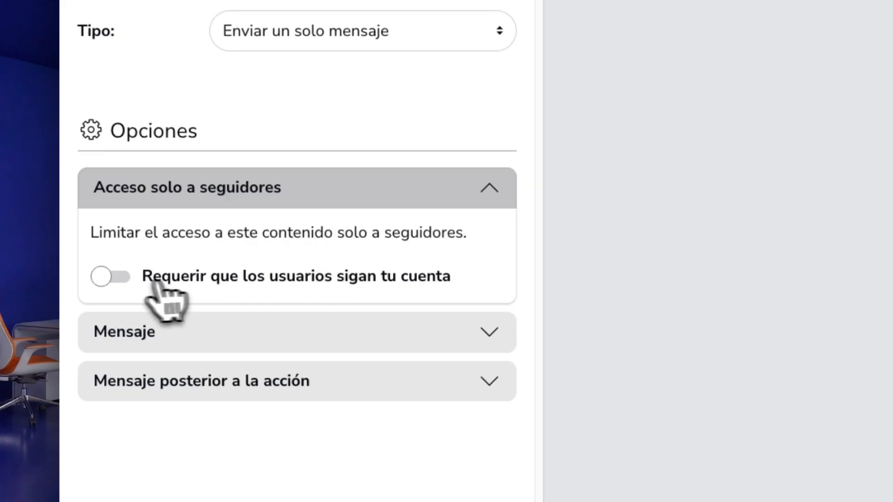
pyautogui.click(112, 276)
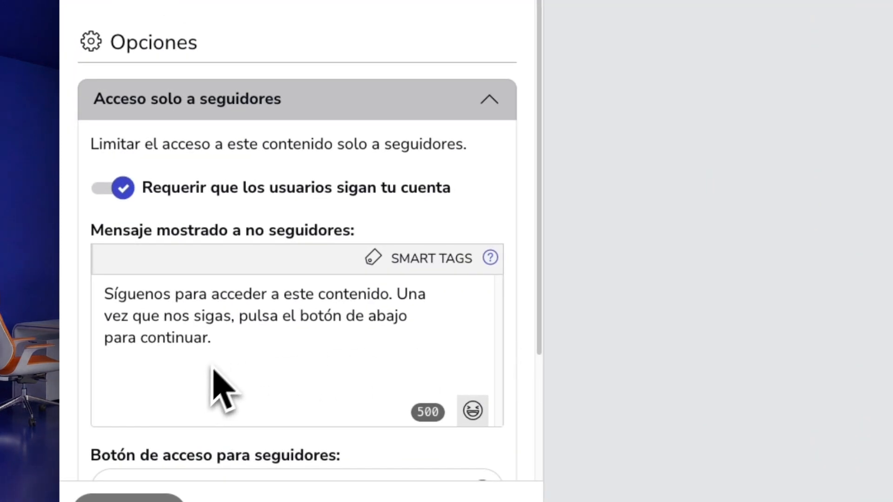
pyautogui.scroll(-3, 204, 377)
pyautogui.scroll(1, 176, 219)
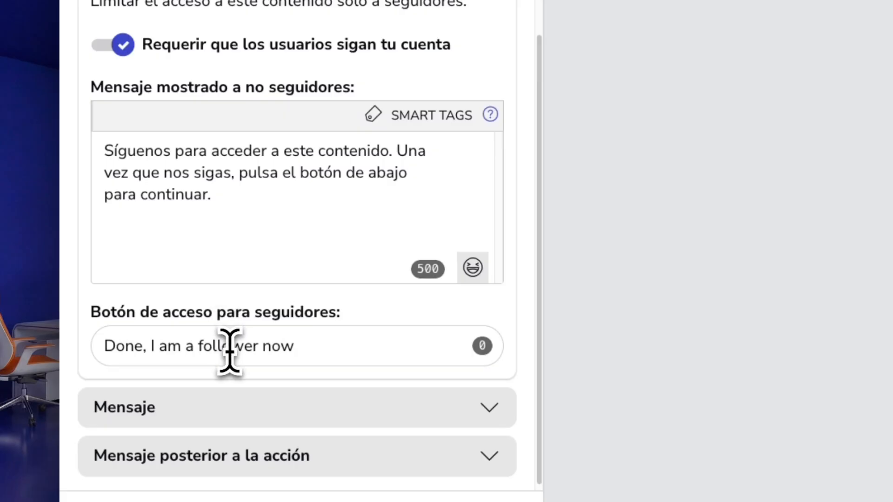
# Replace the follower access button's text with "Sí, ya soy seguidor"
pyautogui.moveTo(295, 351); pyautogui.dragTo(110, 345)
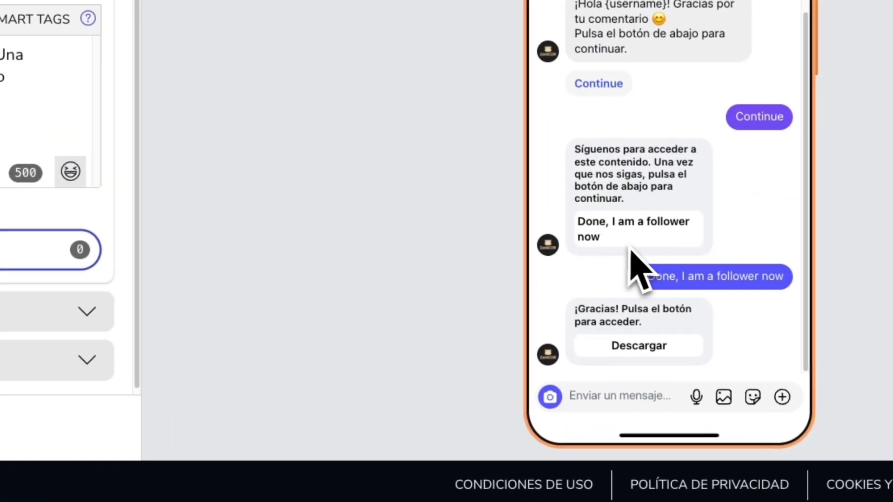
pyautogui.write('Sí, ya soy se')
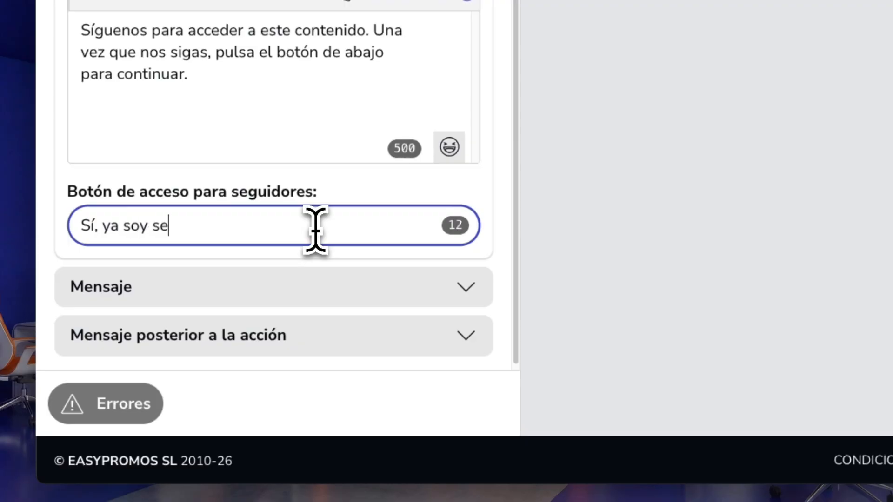
pyautogui.write('guidor')
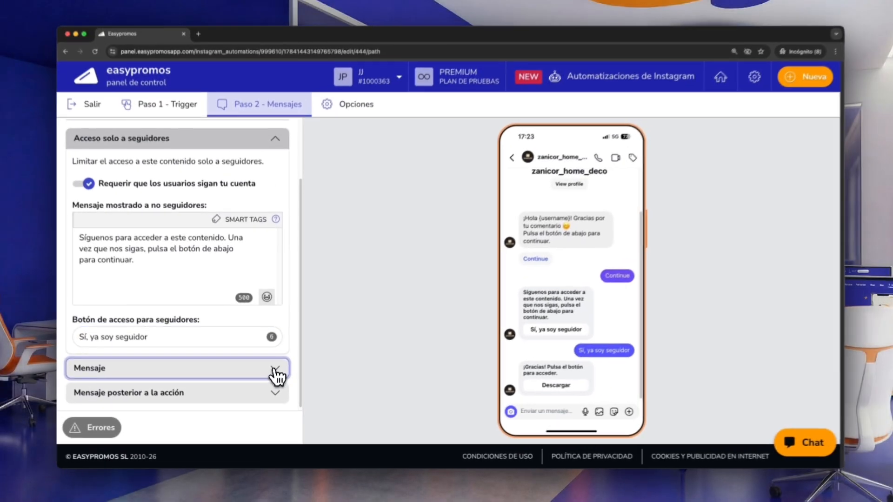
# Keep the Mensaje format as Texto con botón and the Descargar button's action as Link externo
pyautogui.click(95, 287)
pyautogui.scroll(-3, 292, 294)
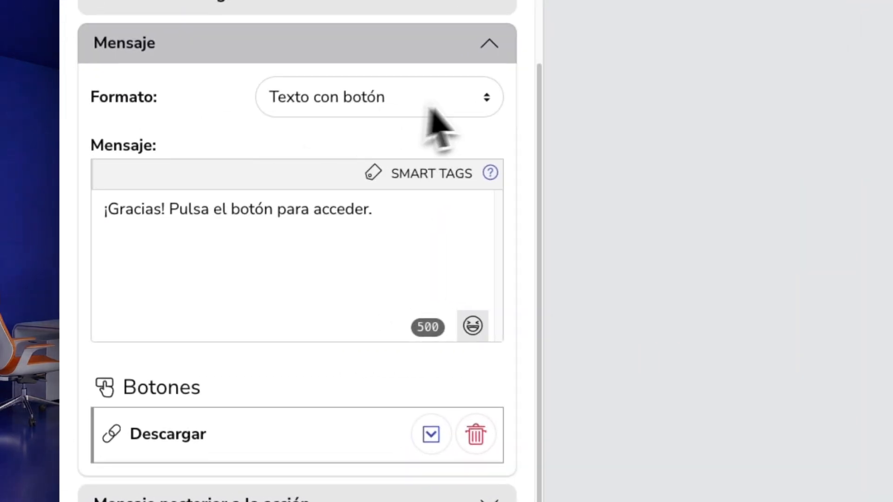
pyautogui.click(265, 199)
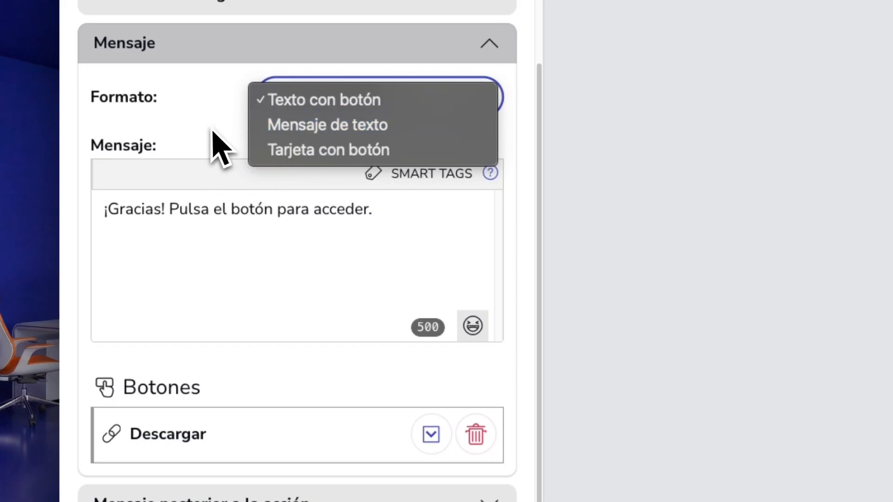
pyautogui.click(218, 261)
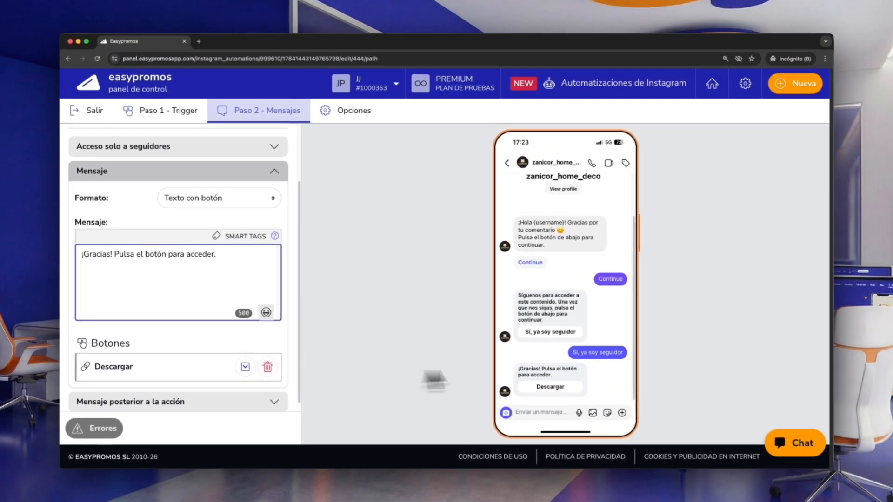
pyautogui.click(174, 368)
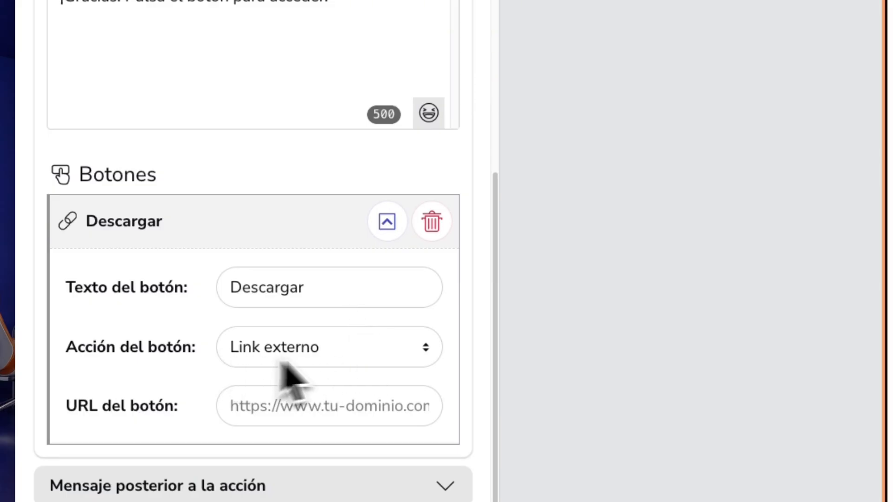
pyautogui.click(362, 348)
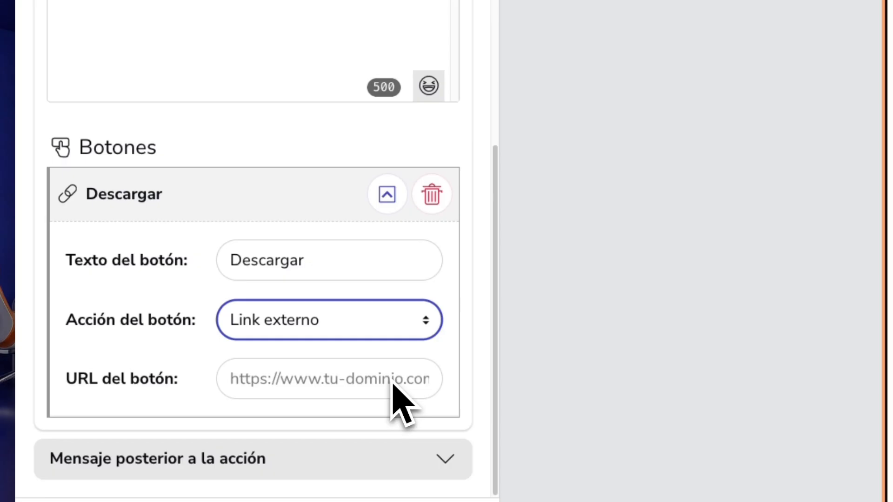
# Enable the automatic message sent after the button action and set its automation to Enviar un mensaje privado
pyautogui.click(444, 463)
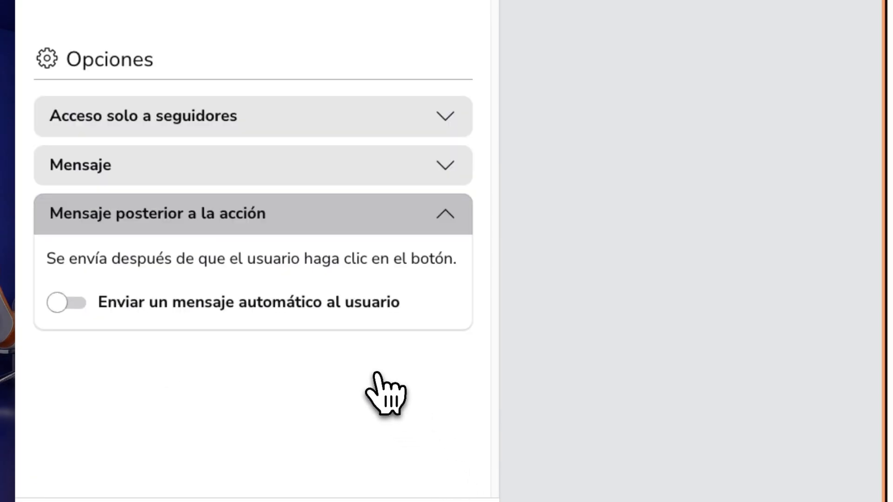
pyautogui.click(70, 303)
pyautogui.scroll(-3, 293, 339)
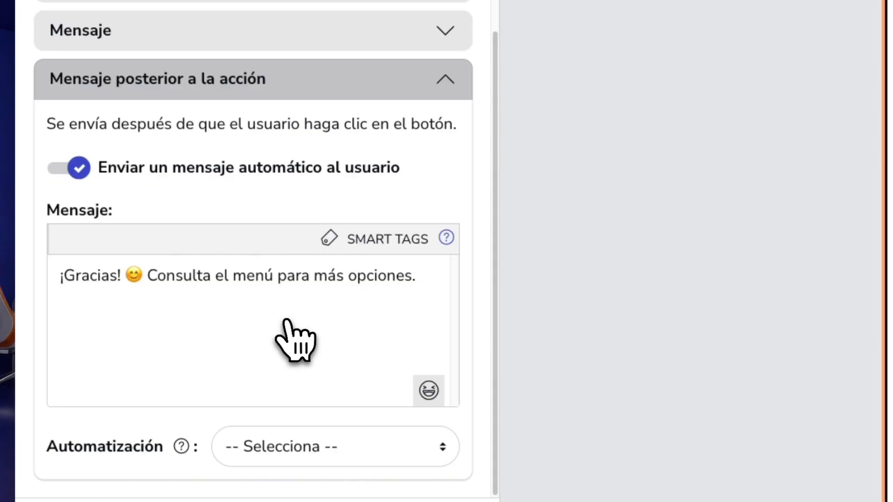
pyautogui.click(333, 449)
pyautogui.click(343, 481)
pyautogui.scroll(-2, 353, 470)
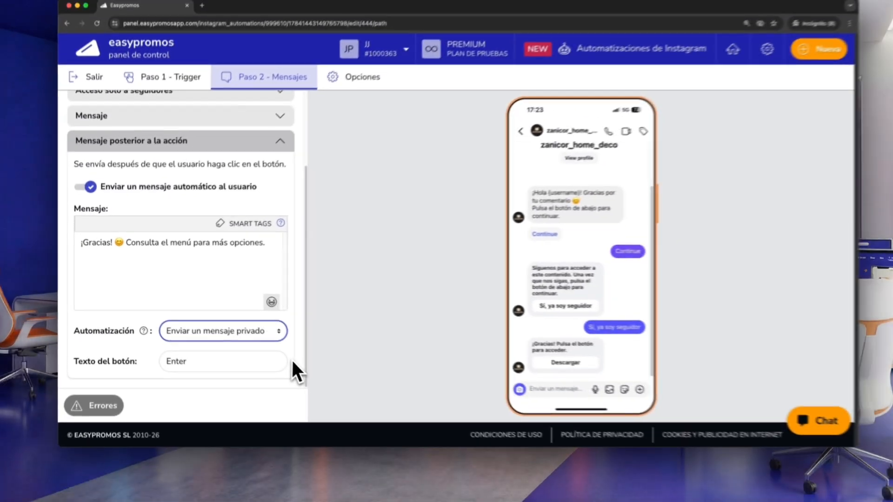
pyautogui.scroll(2, 470, 430)
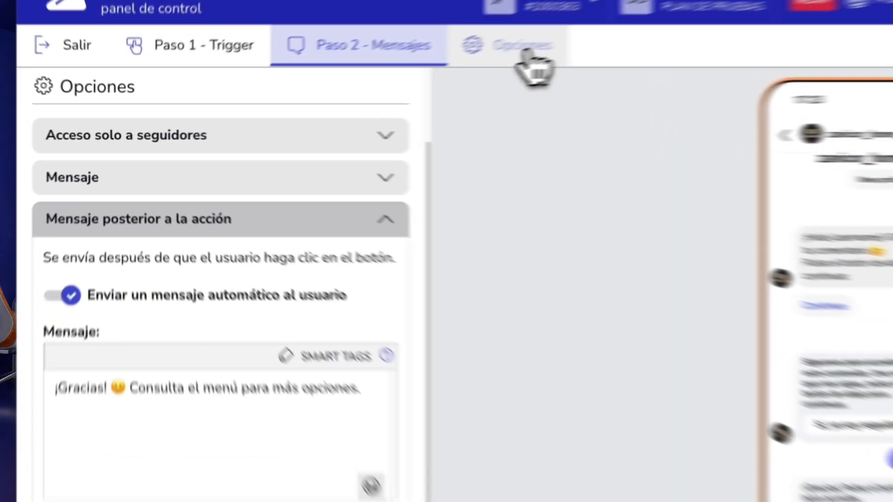
# Save the automation's options with the existing internal title, then exit the editor and start the pending automation
pyautogui.click(354, 84)
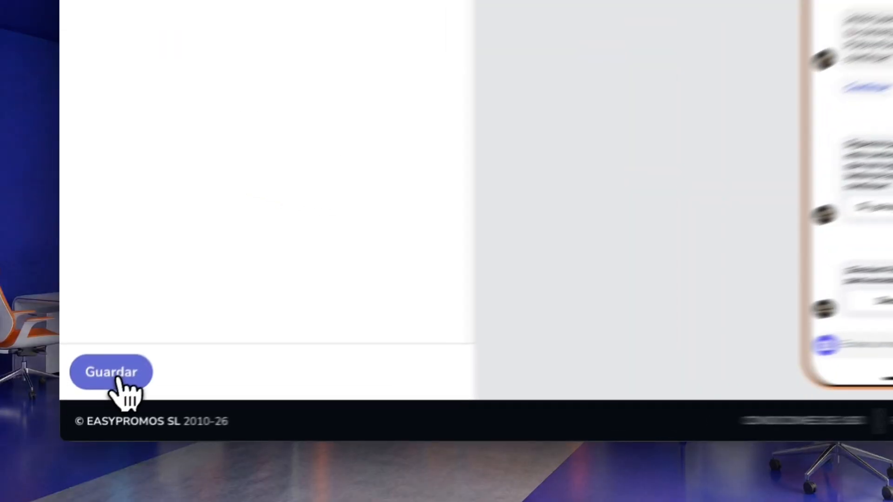
pyautogui.click(131, 376)
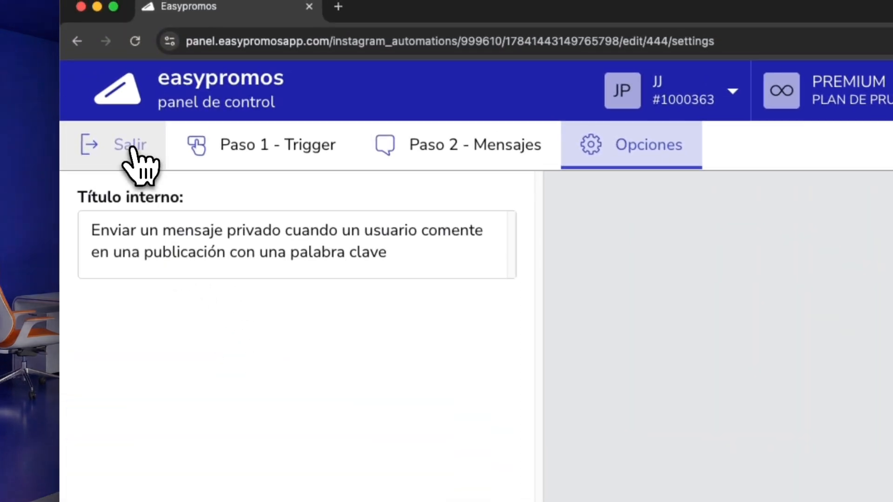
pyautogui.click(93, 69)
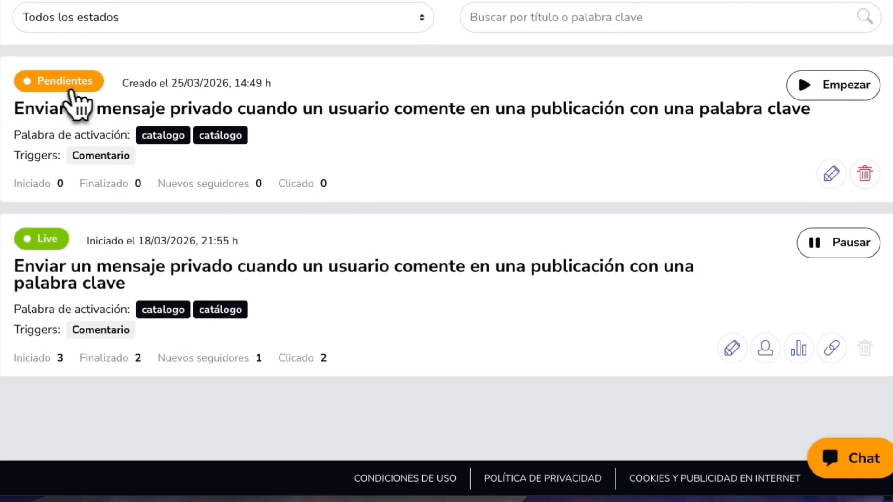
pyautogui.click(843, 91)
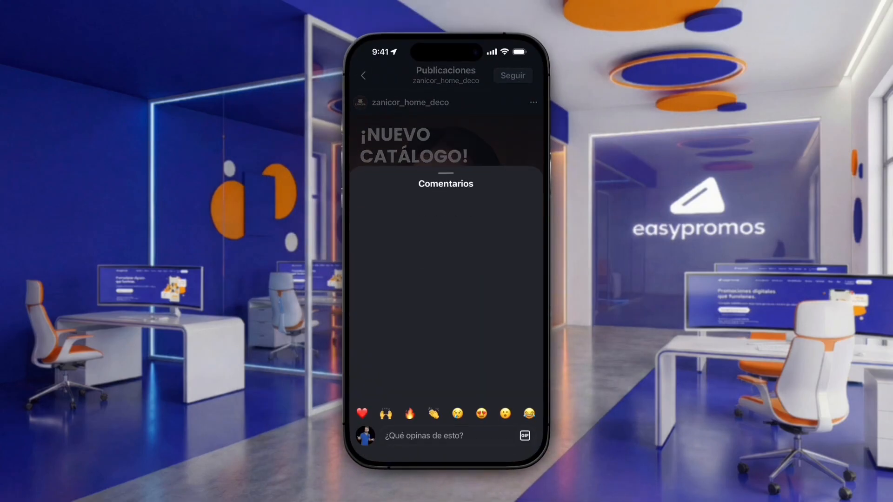
# In Instagram on the phone, post the comment "Catálogo" on zanicor_home_deco's new catalogue post
pyautogui.click(424, 436)
pyautogui.write('Cat')
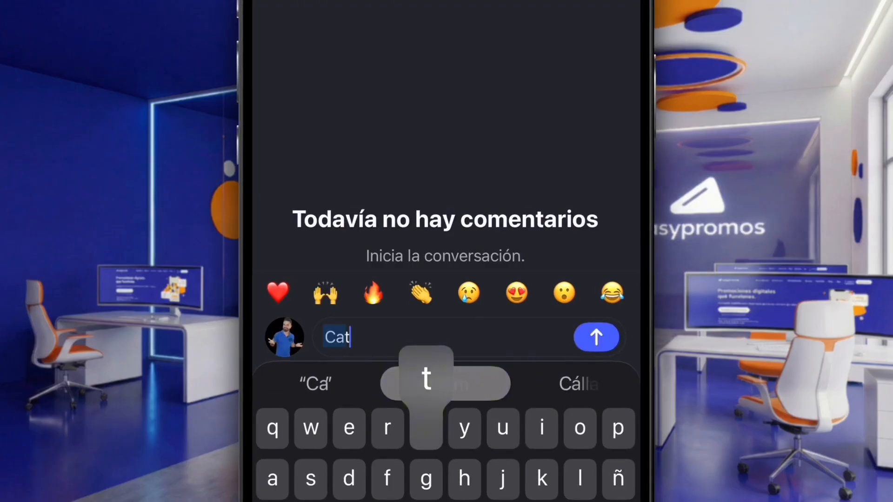
pyautogui.write('alo')
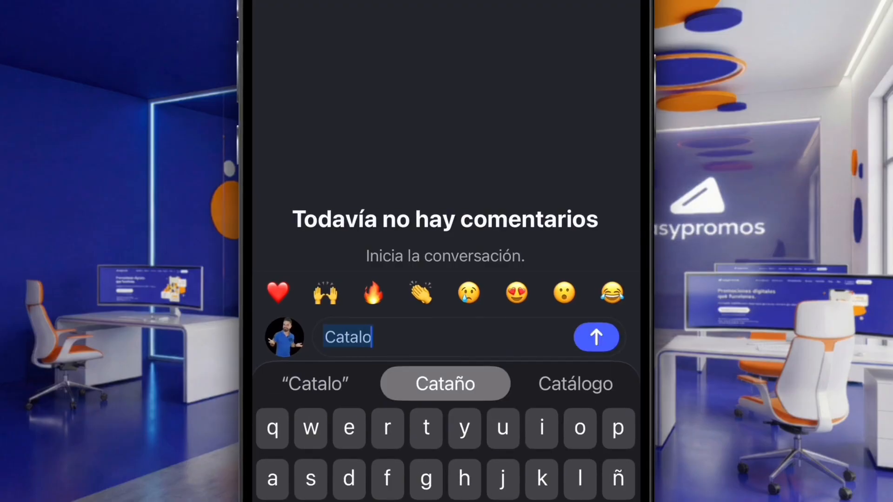
pyautogui.click(575, 384)
pyautogui.click(596, 337)
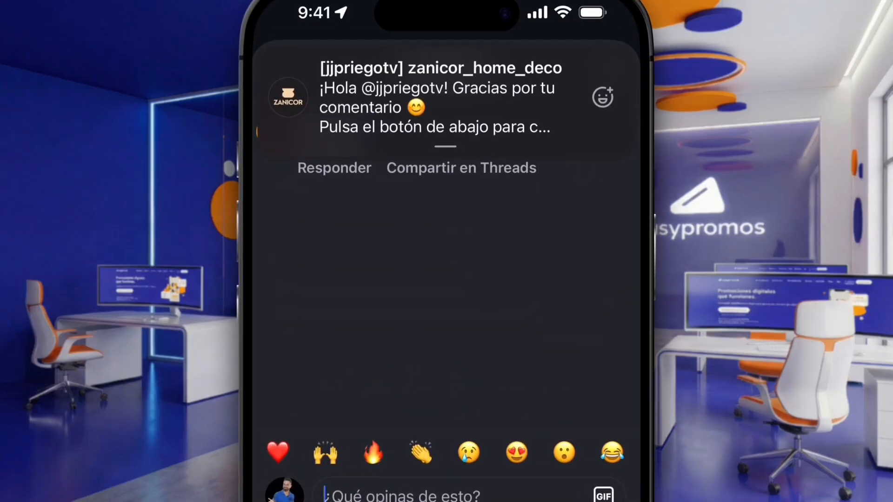
# Open the private message from zanicor_home_deco, follow its Descargar link, and open the follow-up message
pyautogui.click(439, 98)
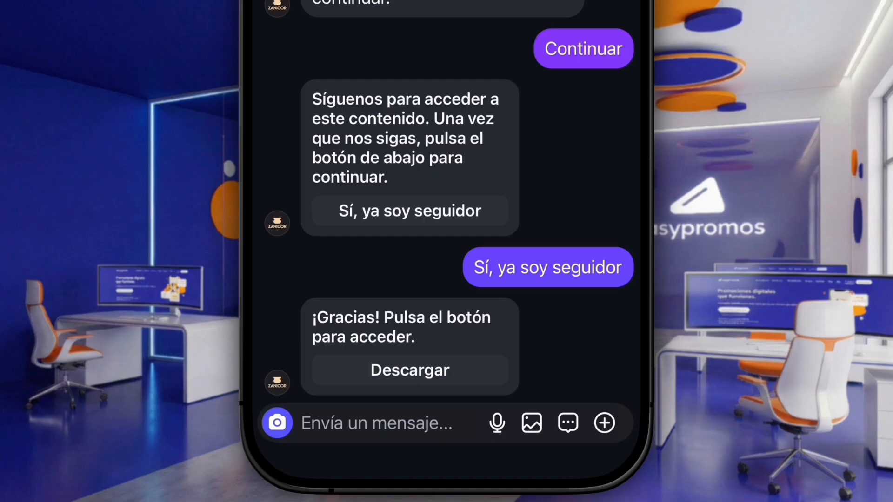
pyautogui.click(410, 370)
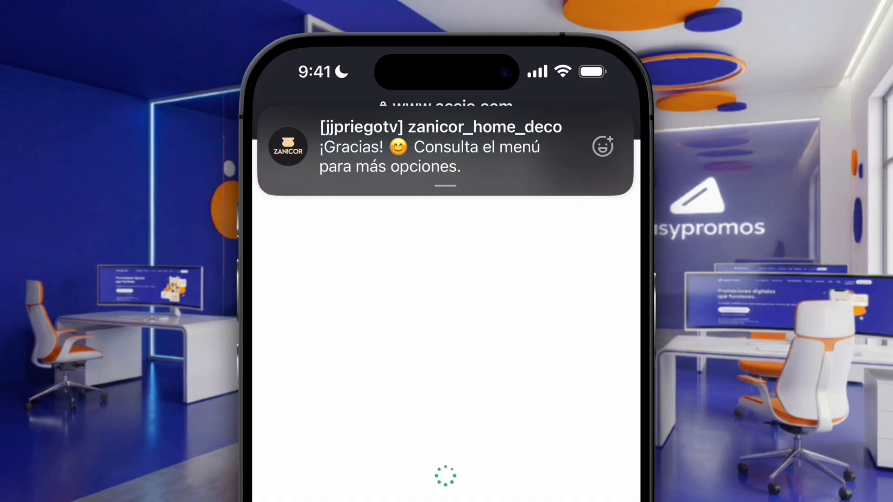
pyautogui.click(445, 149)
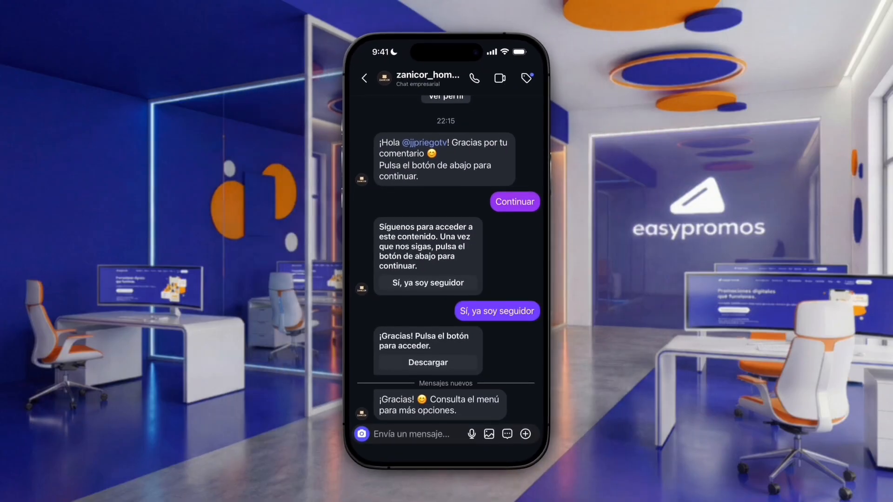